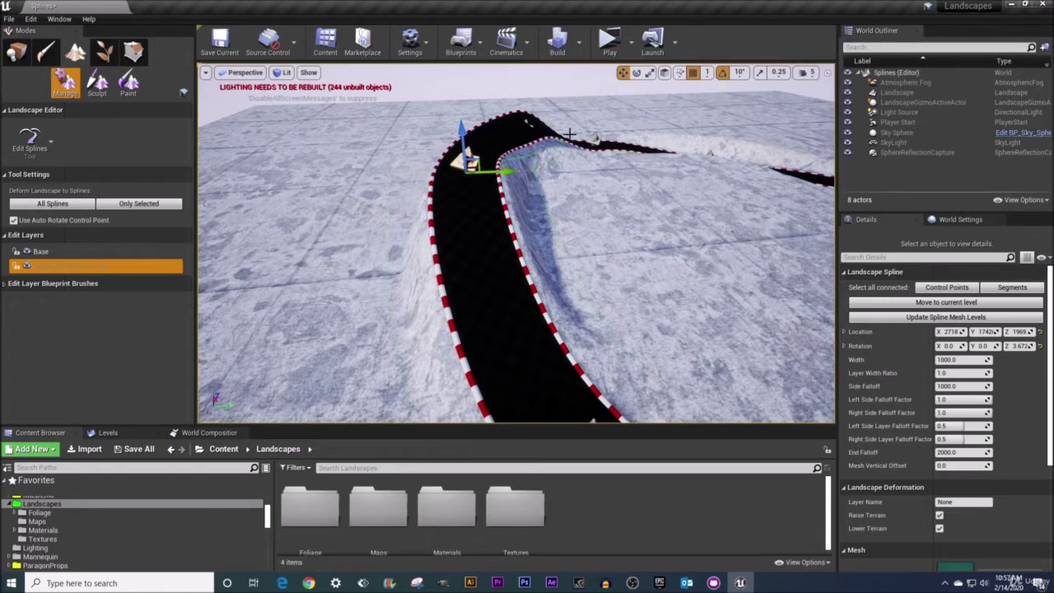
# - Try a width of about 1682 on the raised track control point and reset it to the default
pyautogui.moveTo(698, 225)
pyautogui.mouseDown(button='right')
pyautogui.moveTo(714, 247)
pyautogui.moveTo(696, 240)
pyautogui.mouseUp(button='right')
pyautogui.press('s')
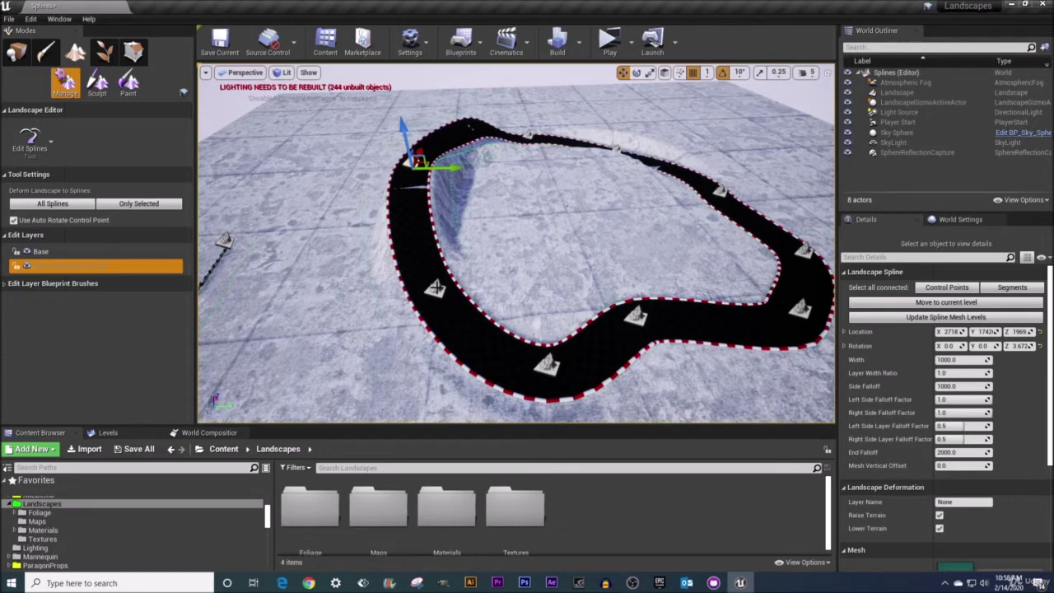
pyautogui.click(435, 287)
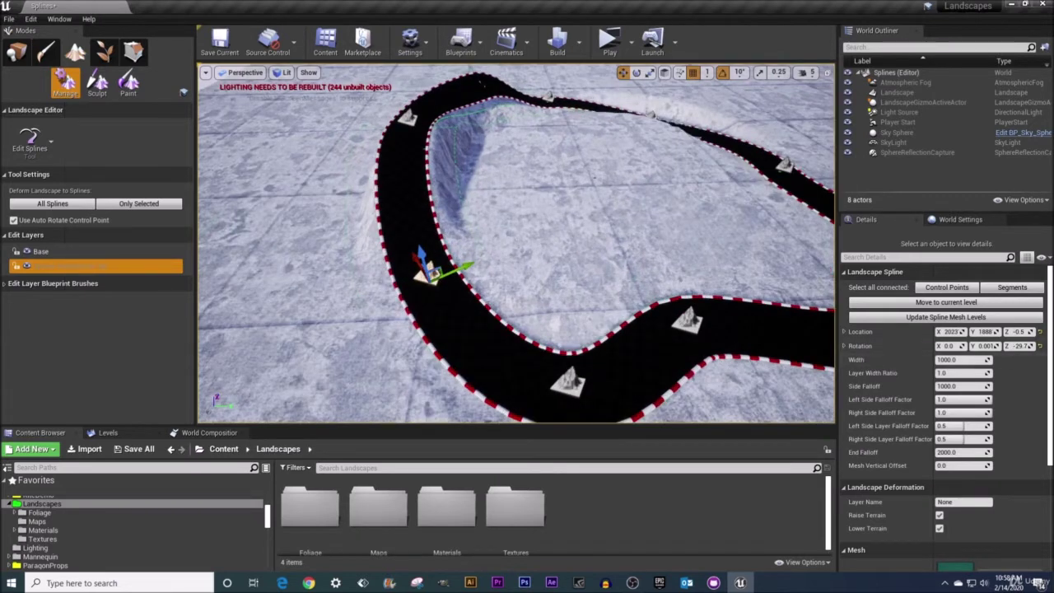
pyautogui.click(411, 116)
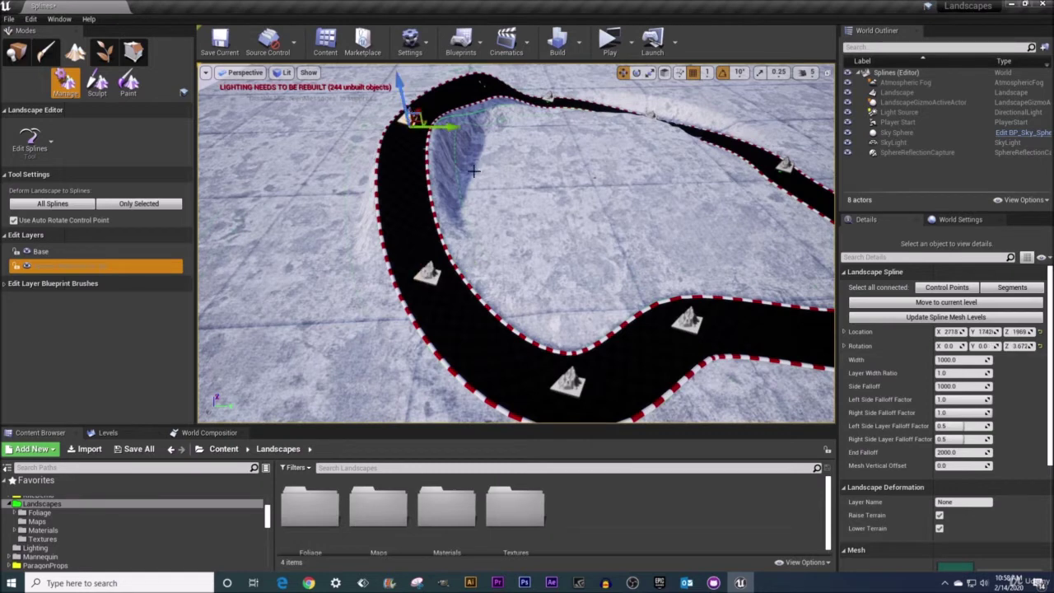
pyautogui.moveTo(474, 171); pyautogui.dragTo(445, 116, button='right')
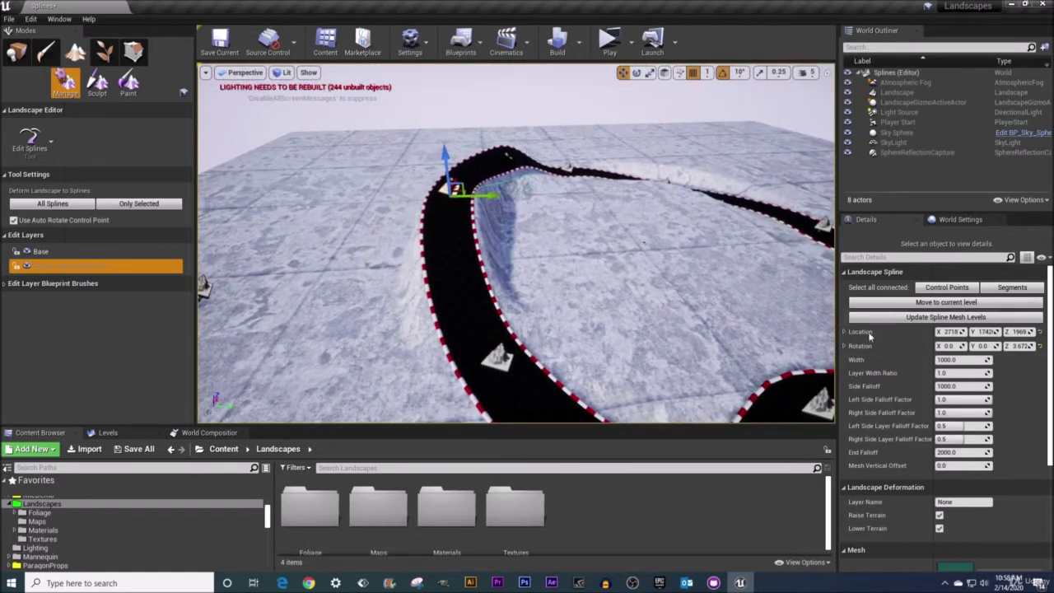
pyautogui.moveTo(984, 360)
pyautogui.mouseDown()
pyautogui.moveTo(932, 360)
pyautogui.moveTo(1020, 360)
pyautogui.moveTo(942, 360)
pyautogui.moveTo(1012, 360)
pyautogui.moveTo(997, 361)
pyautogui.mouseUp()
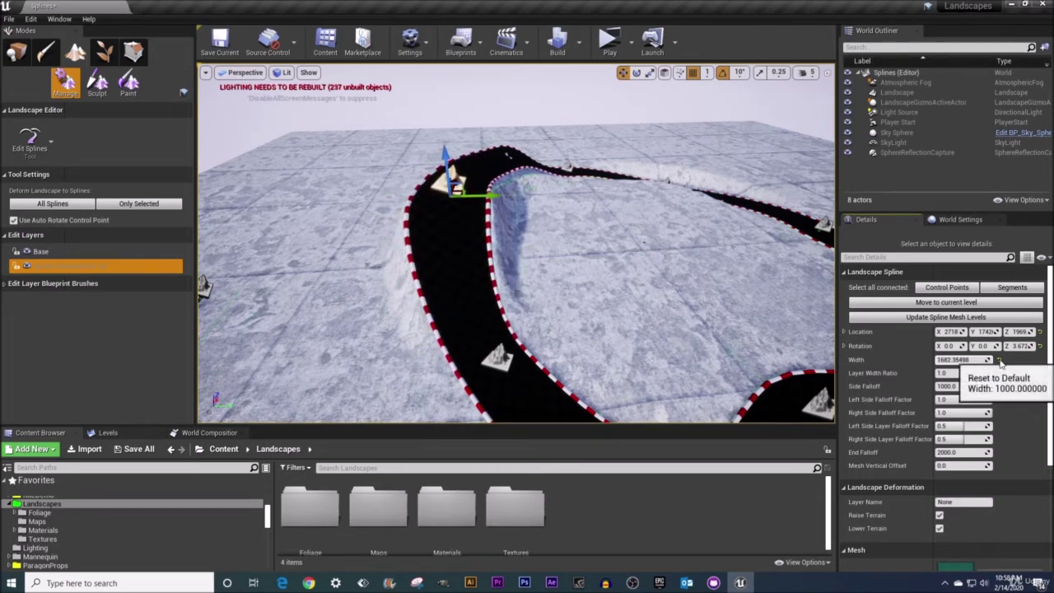
pyautogui.click(1000, 360)
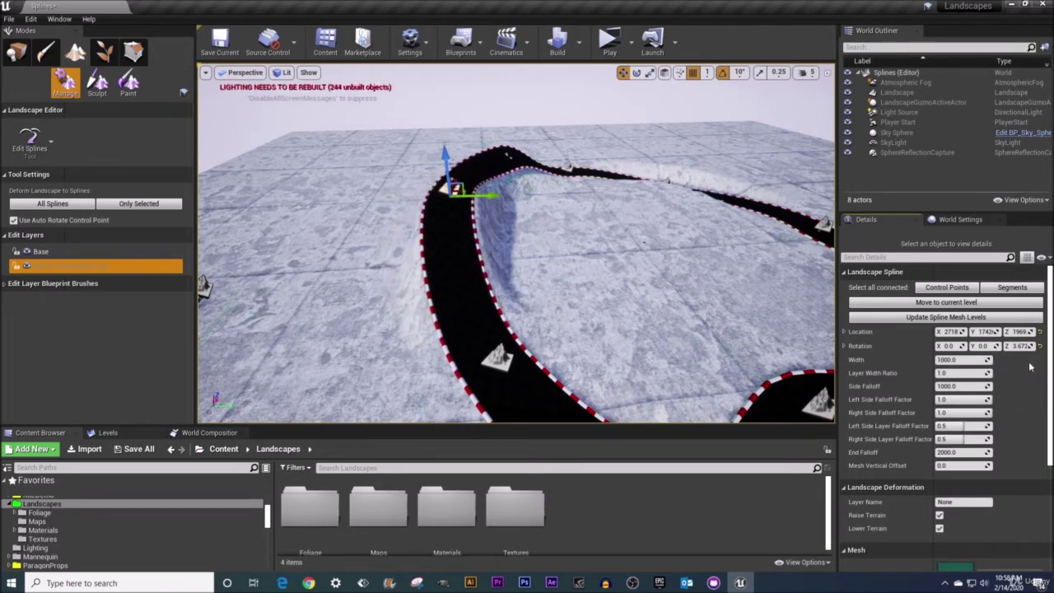
# - Try a width of 500 on all connected track control points and reset it to the default
pyautogui.click(933, 289)
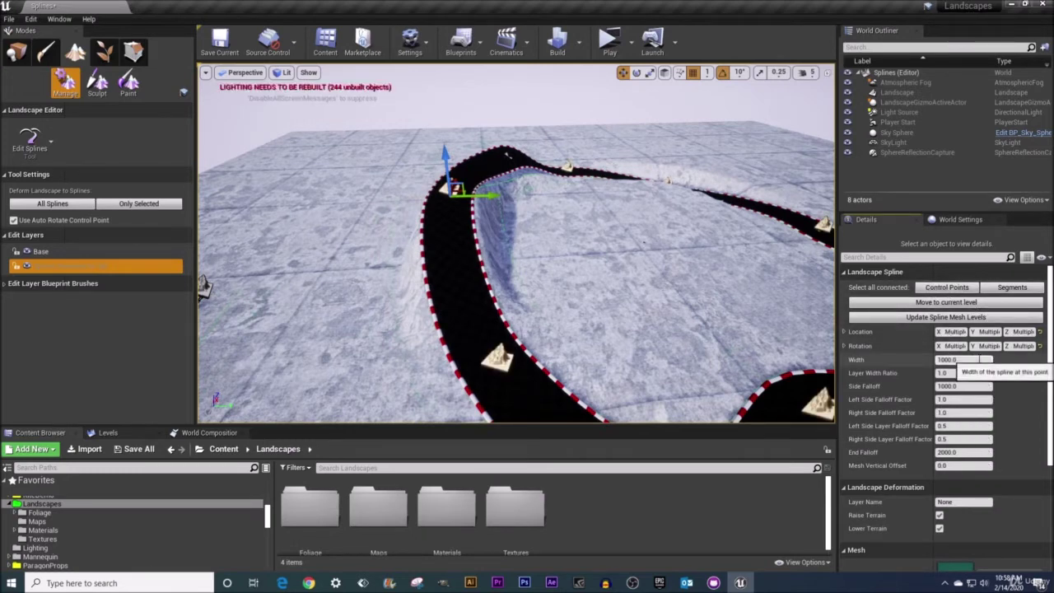
pyautogui.click(955, 359)
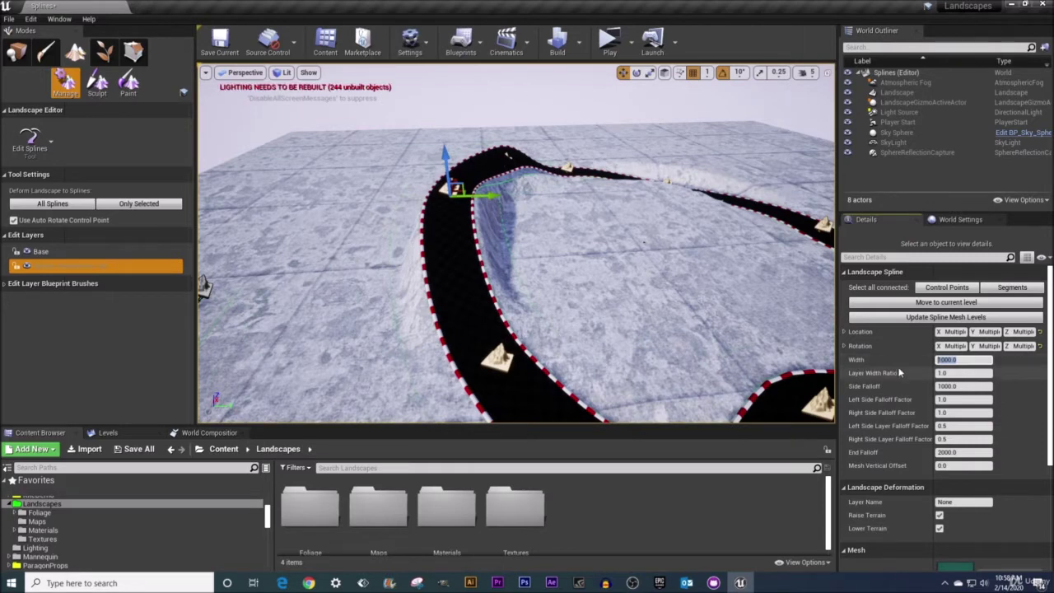
pyautogui.write('500')
pyautogui.press('Return')
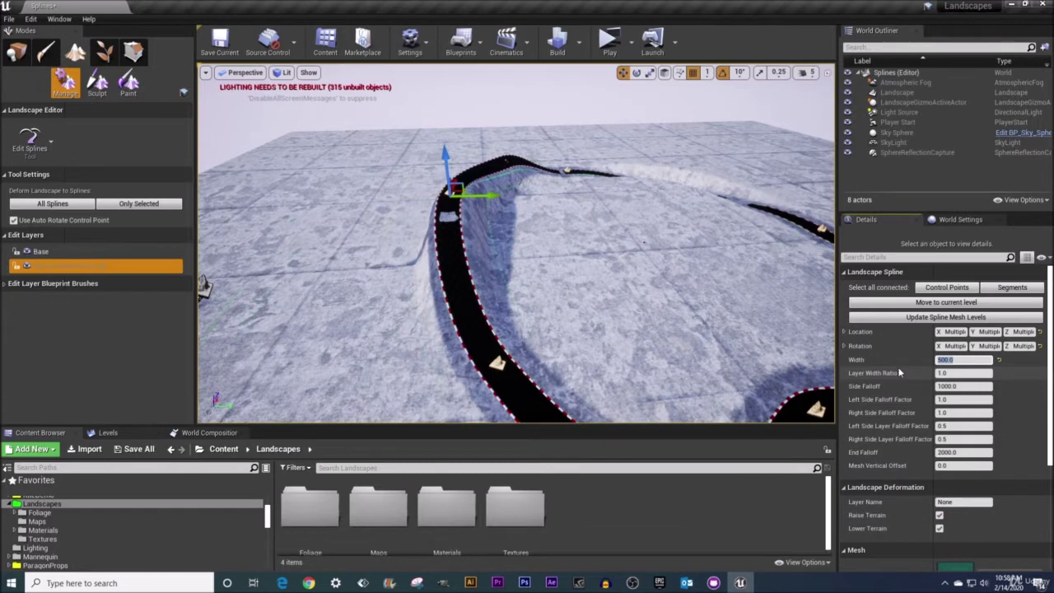
pyautogui.click(999, 360)
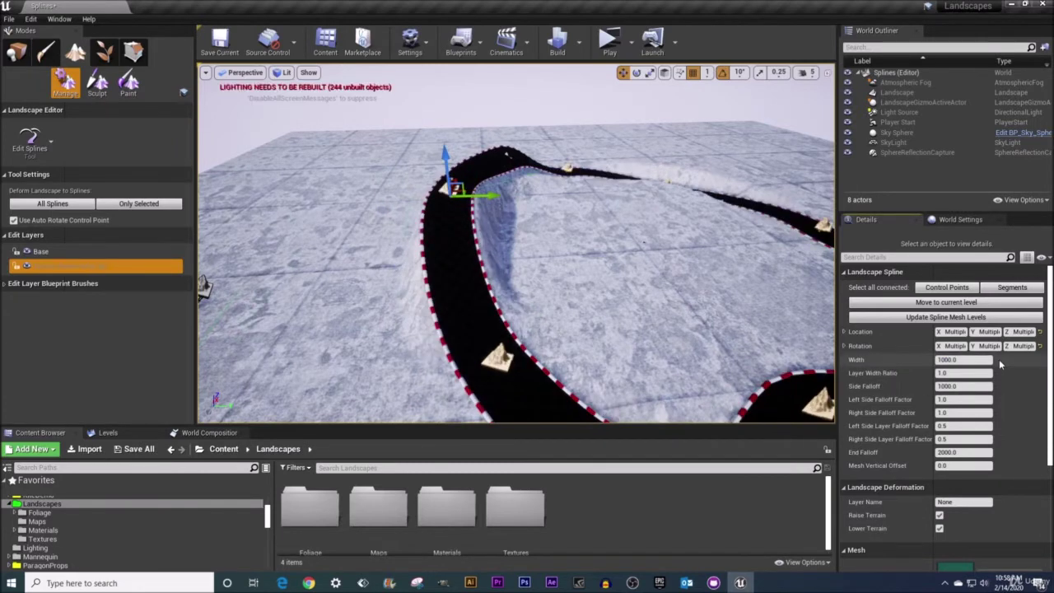
# - Set only the raised control point's side falloff to about 3029, with side falloff factors of about 0.30 left and 0.69 right
pyautogui.click(630, 239)
pyautogui.click(450, 189)
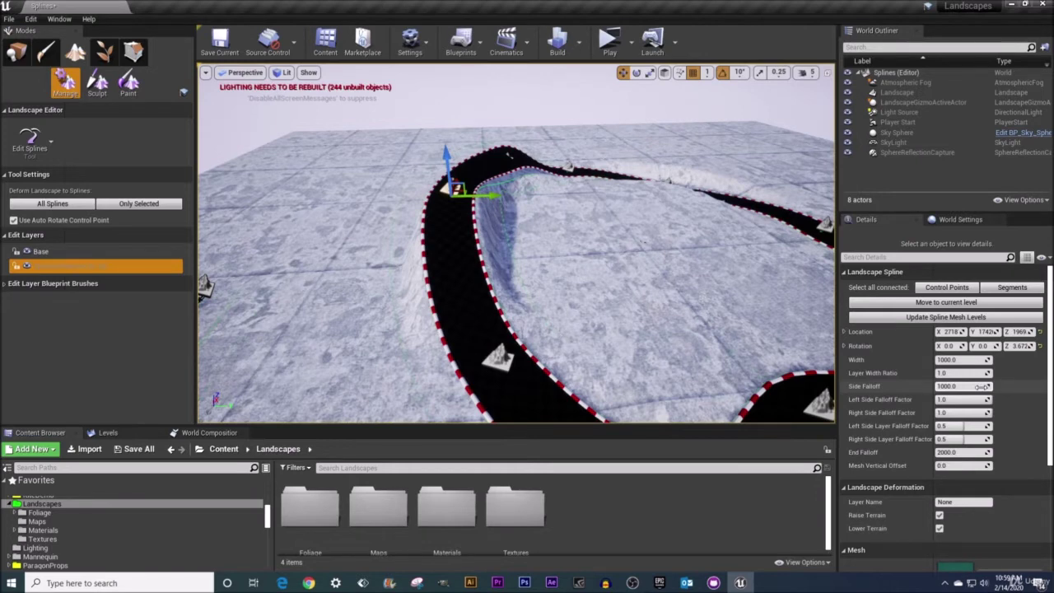
pyautogui.moveTo(981, 386); pyautogui.dragTo(1013, 386)
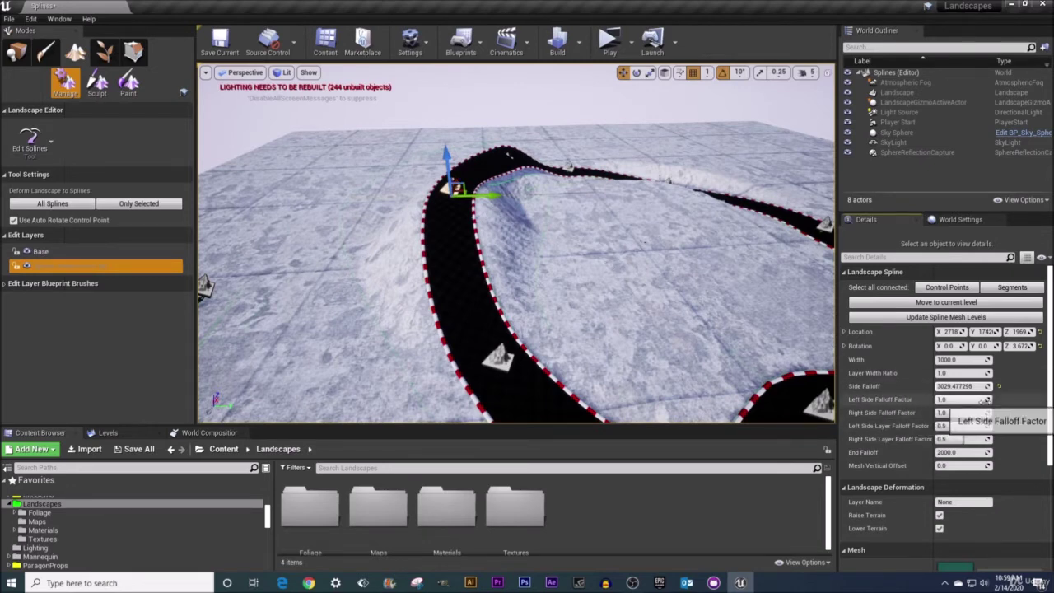
pyautogui.moveTo(986, 400)
pyautogui.mouseDown()
pyautogui.moveTo(950, 400)
pyautogui.moveTo(980, 401)
pyautogui.mouseUp()
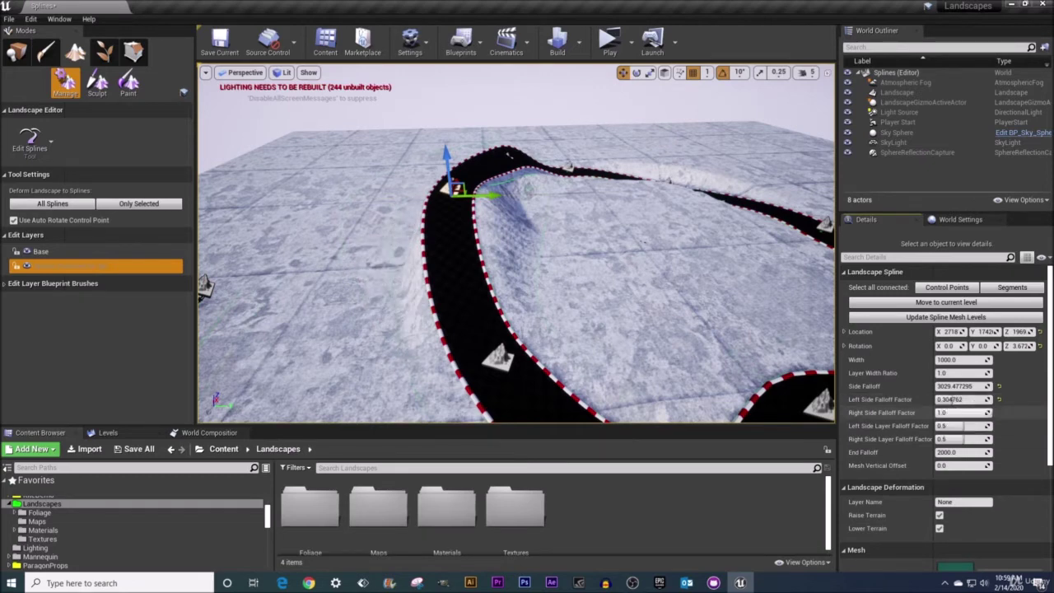
pyautogui.moveTo(951, 411); pyautogui.dragTo(977, 411)
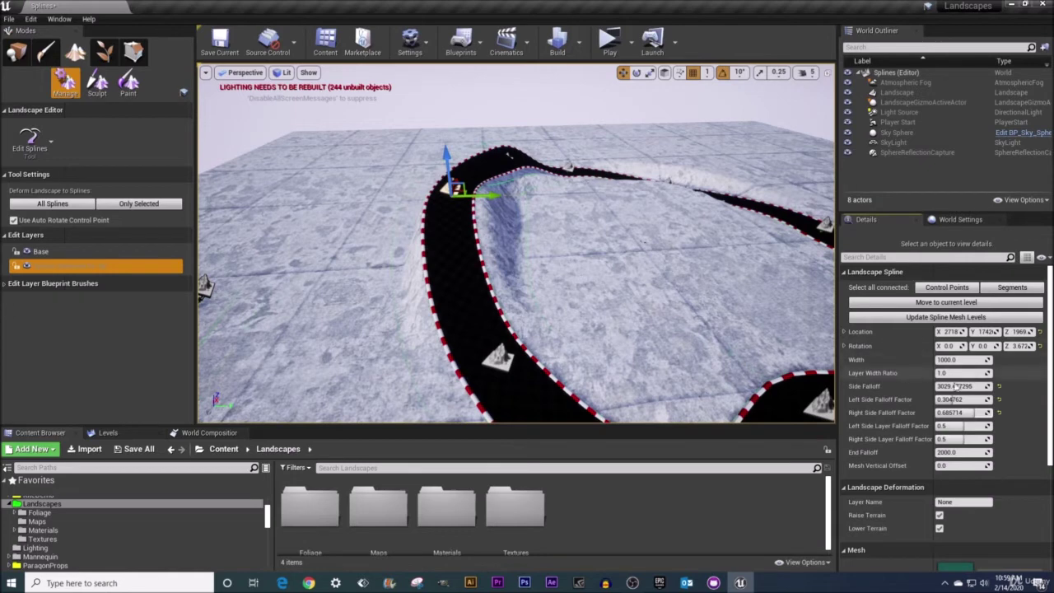
# - Reset the raised control point's side falloff and its left and right side falloff factors to their defaults
pyautogui.click(999, 400)
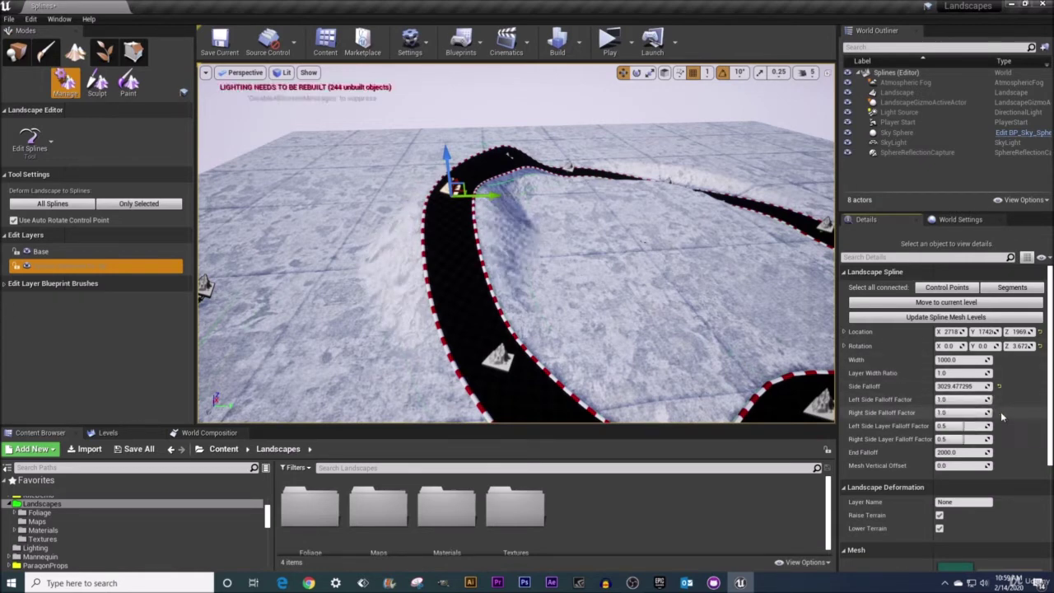
pyautogui.click(999, 386)
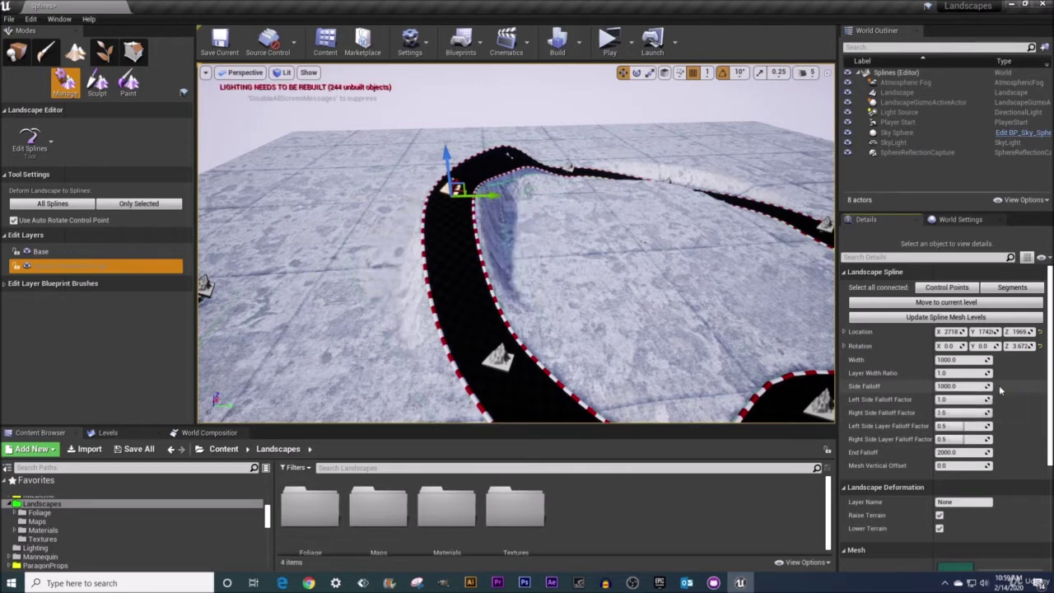
pyautogui.click(998, 412)
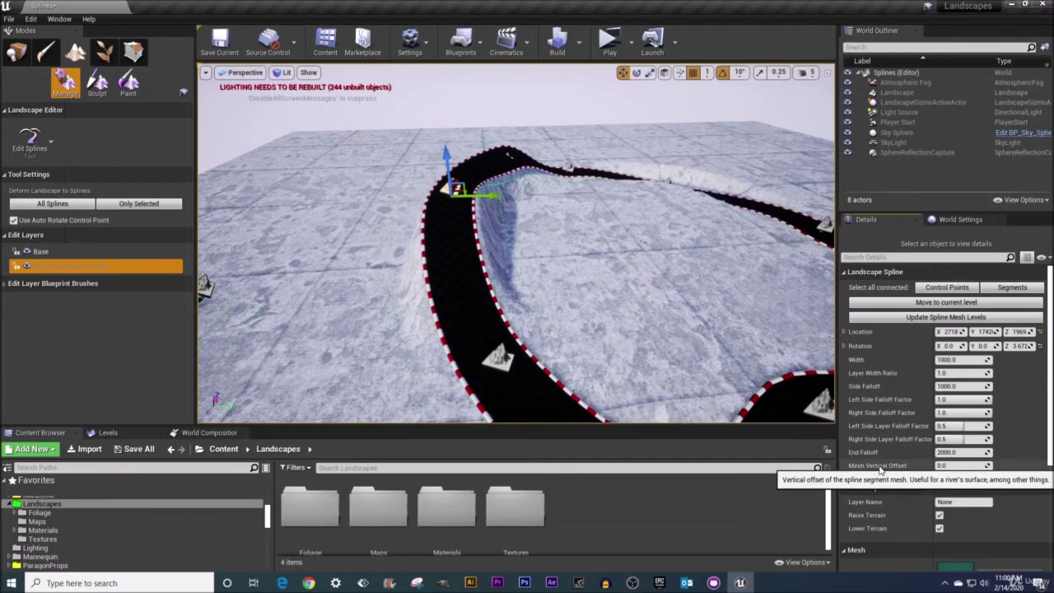
# - Select the track segment next to the raised control point and examine its landscape spline mesh settings
pyautogui.moveTo(690, 316); pyautogui.dragTo(650, 295, button='right')
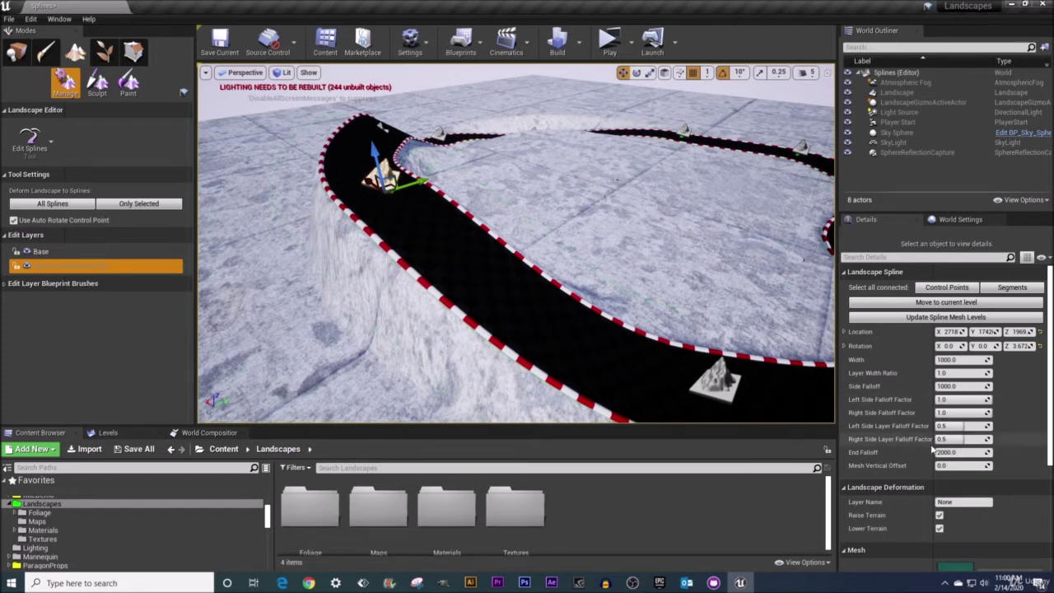
pyautogui.scroll(-5, 930, 444)
pyautogui.click(646, 362)
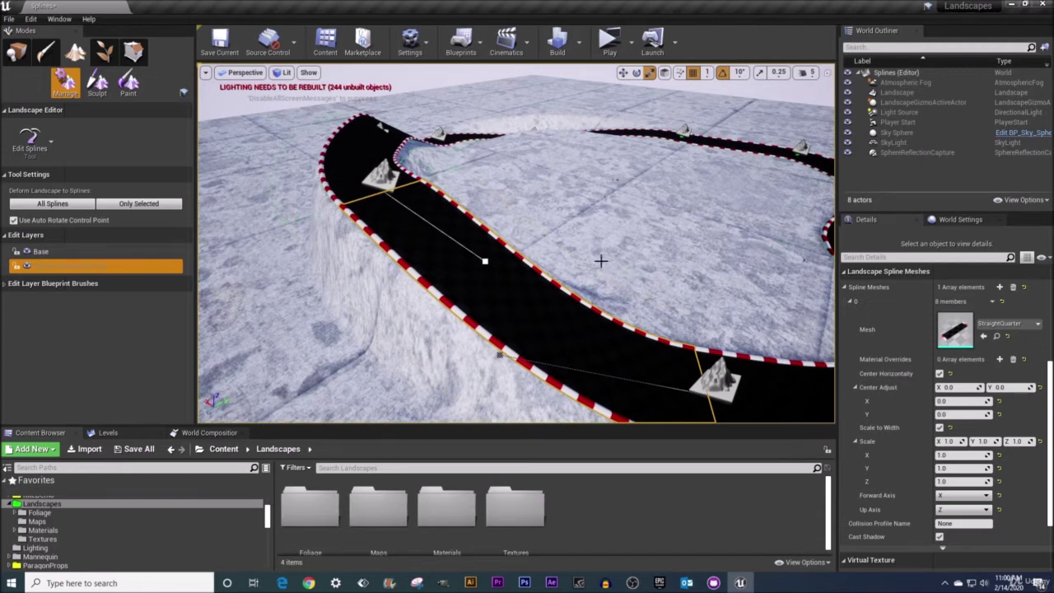
# - Try mesh vertical offsets of 200 and -500 on all connected track control points, and restore the offset to 0
pyautogui.click(379, 175)
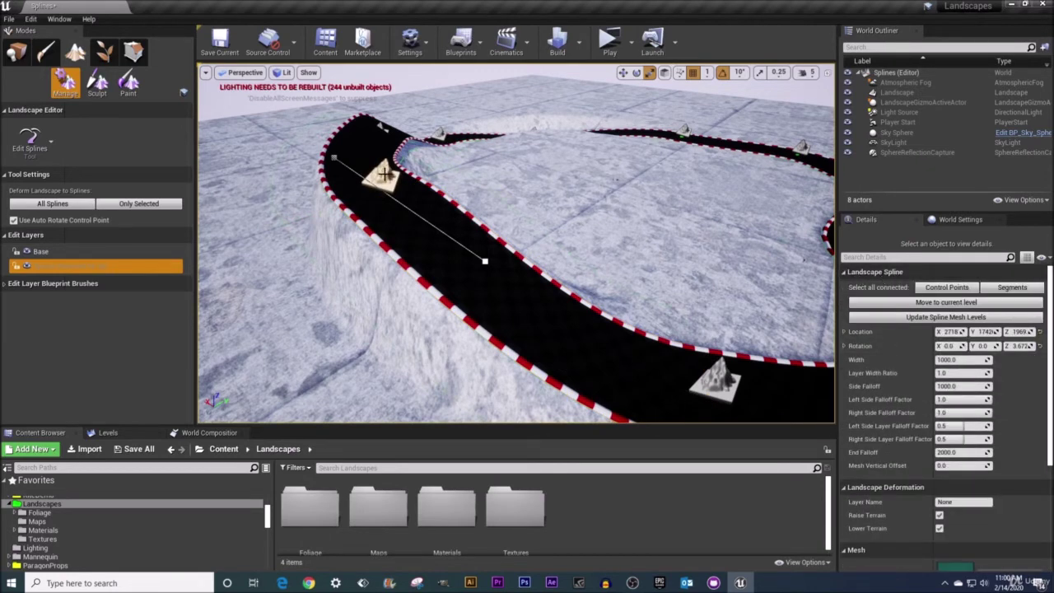
pyautogui.moveTo(494, 230); pyautogui.dragTo(527, 252, button='right')
pyautogui.click(945, 288)
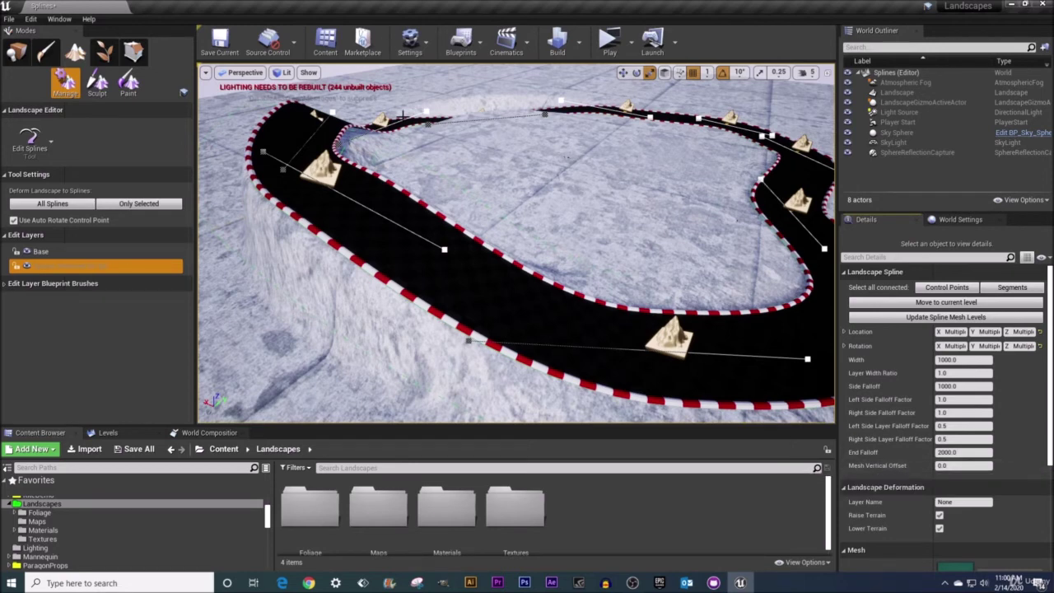
pyautogui.click(946, 465)
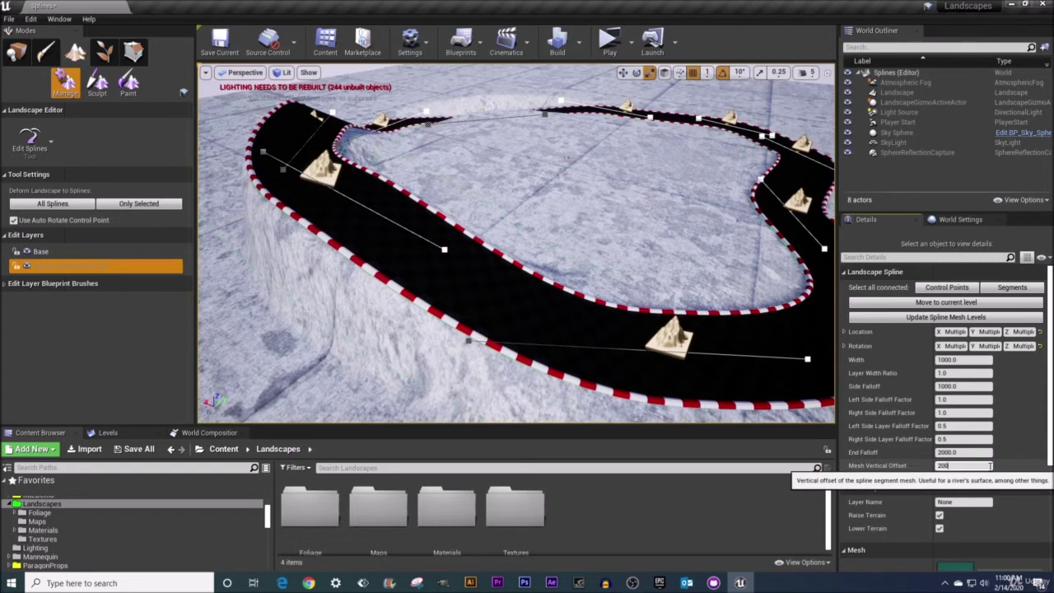
pyautogui.write('200')
pyautogui.press('Return')
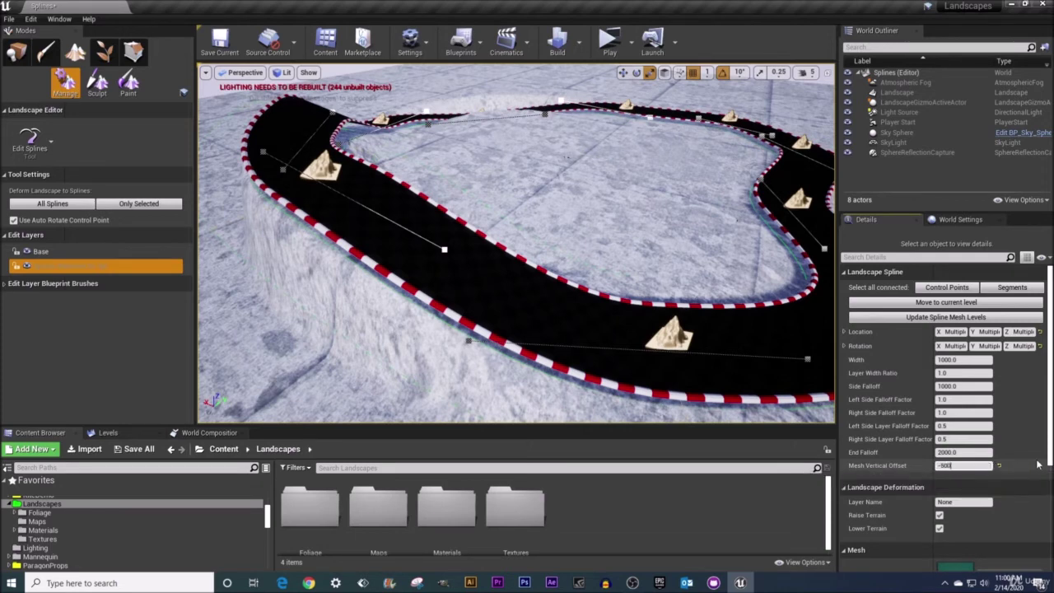
pyautogui.press('Return')
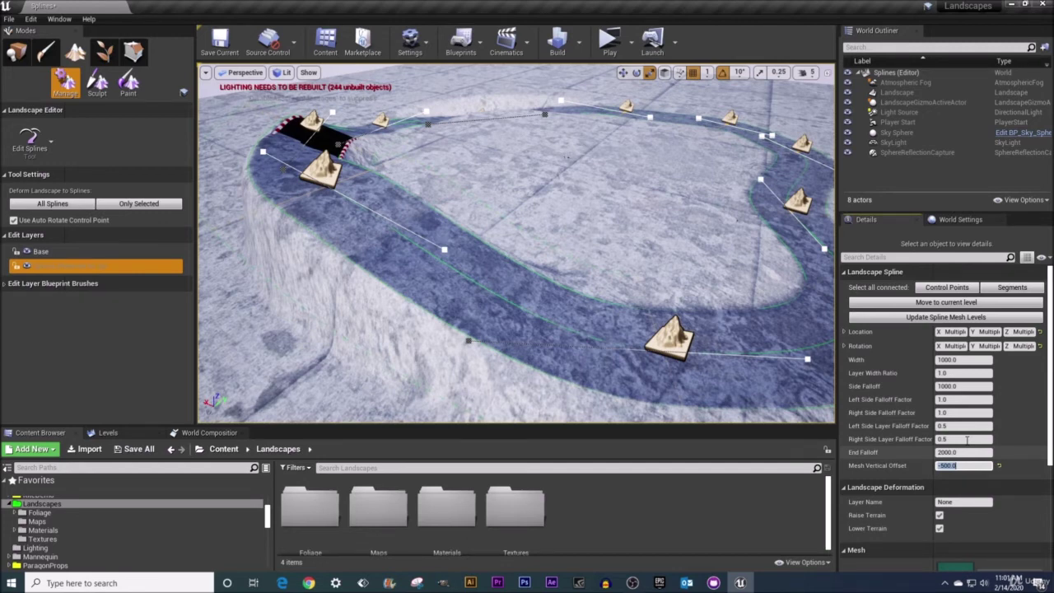
pyautogui.hotkey('ctrl', 'z')
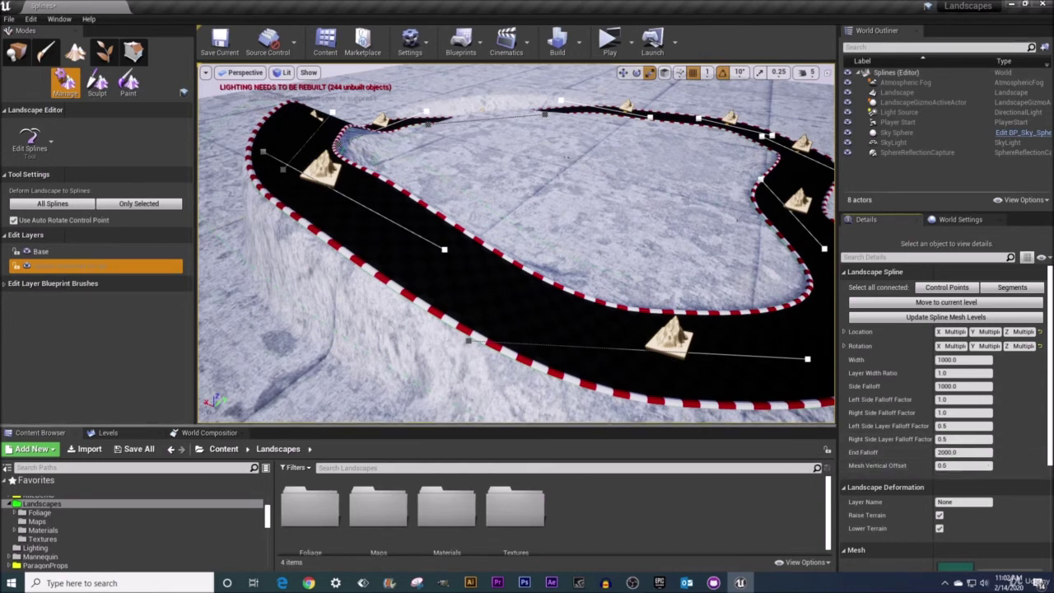
# - Select the end control point of the fence spline and raise it to a Z location of about 2593
pyautogui.moveTo(705, 242); pyautogui.dragTo(436, 189, button='right')
pyautogui.click(596, 259)
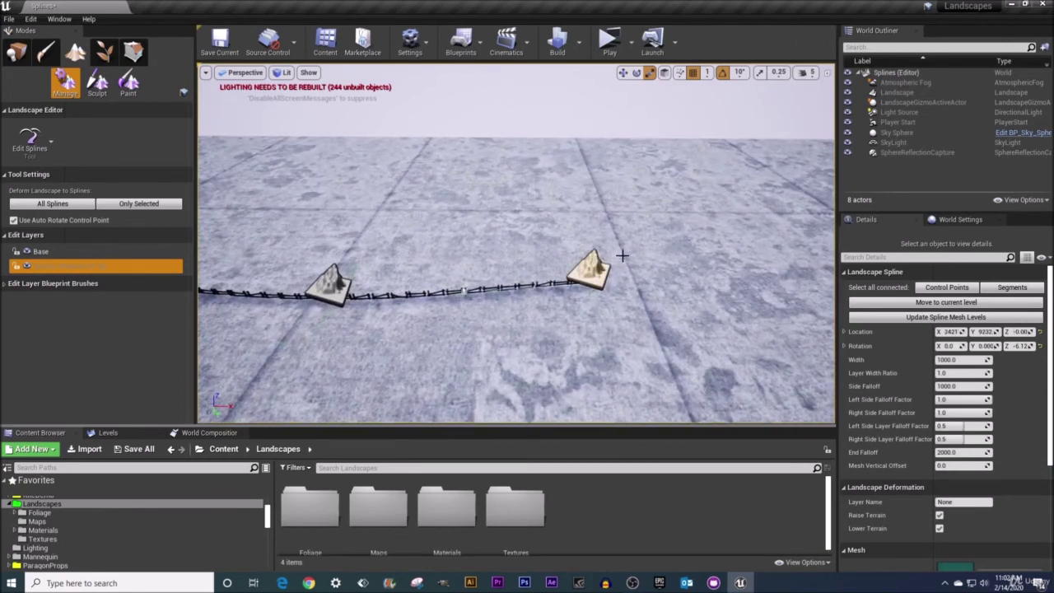
pyautogui.press('w')
pyautogui.moveTo(589, 260); pyautogui.dragTo(595, 109)
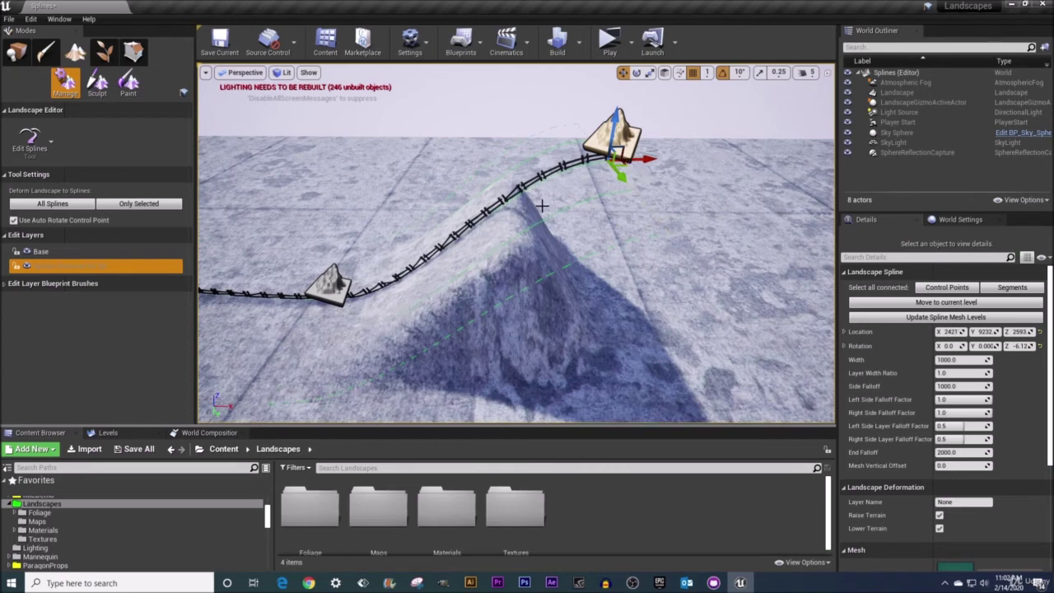
# - Set the End Falloff of the fence spline's raised end point to 0
pyautogui.click(943, 452)
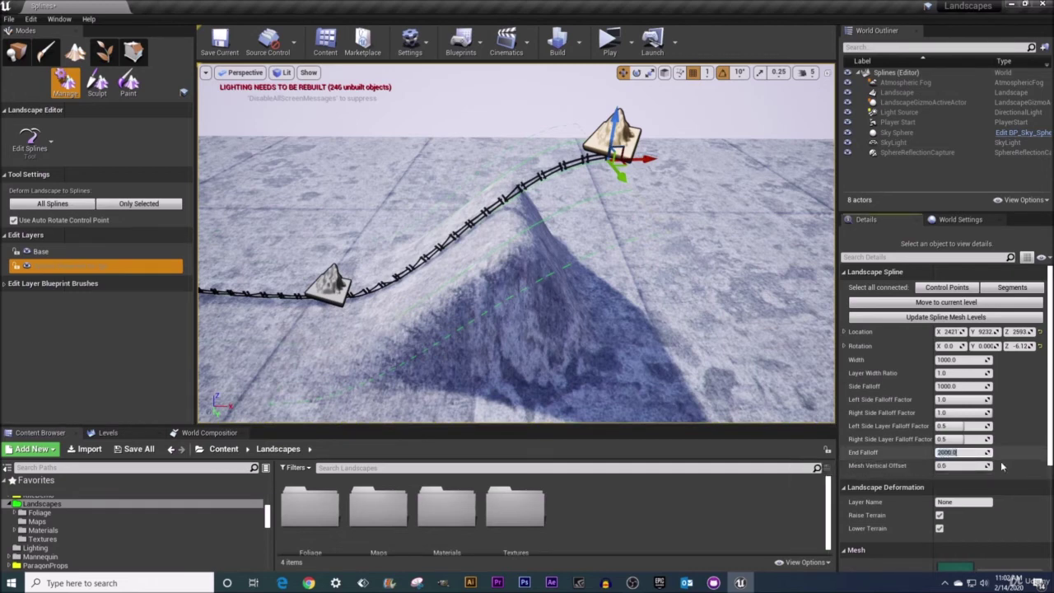
pyautogui.write('0')
pyautogui.press('Return')
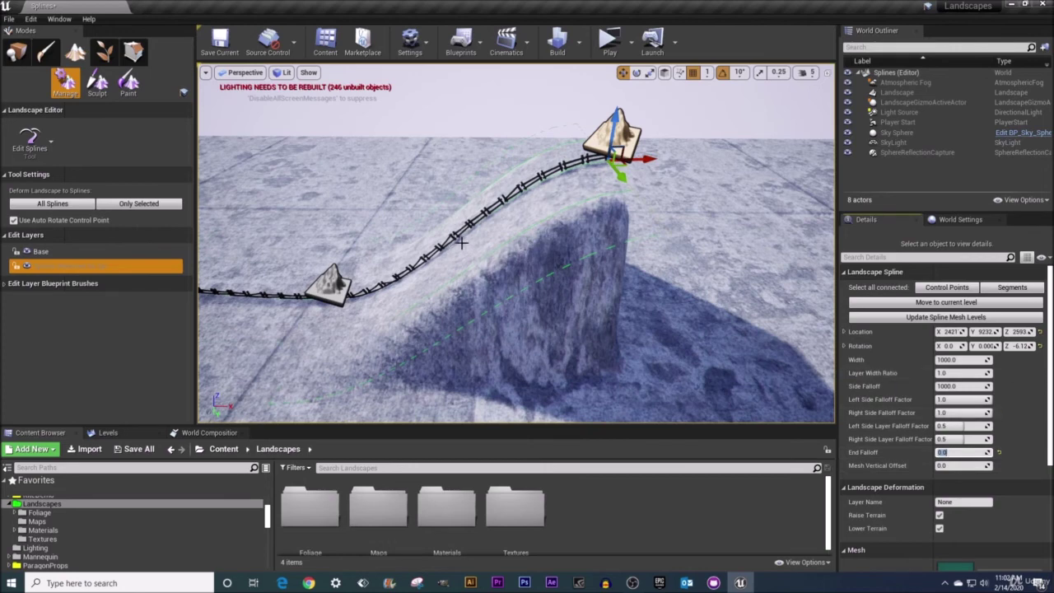
# - Inspect the terrain beneath the fence's raised end point and open its End Falloff value for editing
pyautogui.moveTo(692, 239)
pyautogui.mouseDown(button='right')
pyautogui.moveTo(671, 272)
pyautogui.moveTo(680, 265)
pyautogui.moveTo(642, 268)
pyautogui.moveTo(663, 268)
pyautogui.moveTo(576, 214)
pyautogui.moveTo(475, 192)
pyautogui.mouseUp(button='right')
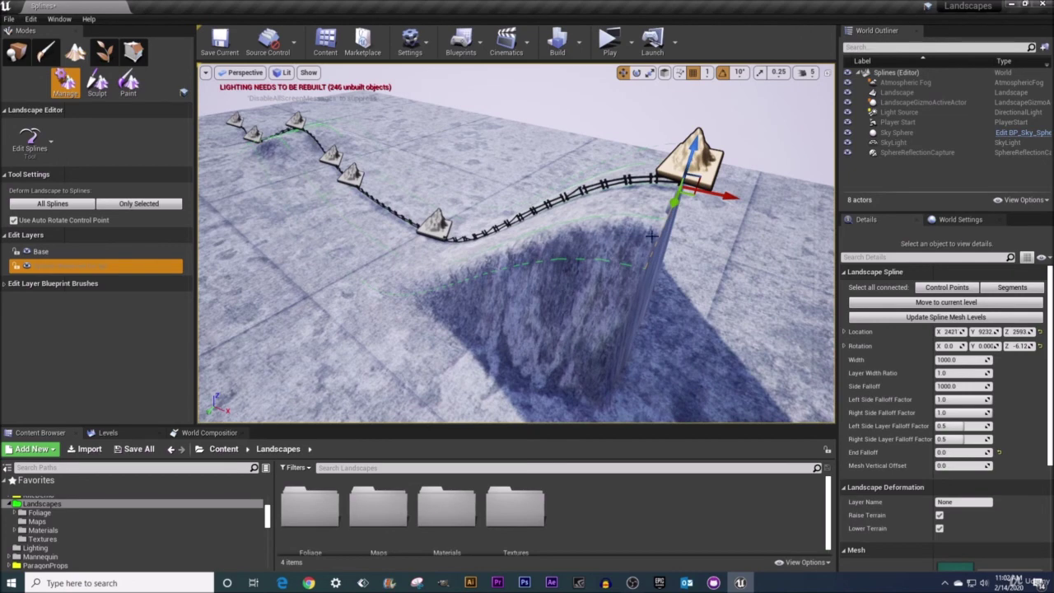
pyautogui.moveTo(680, 310); pyautogui.dragTo(708, 306, button='right')
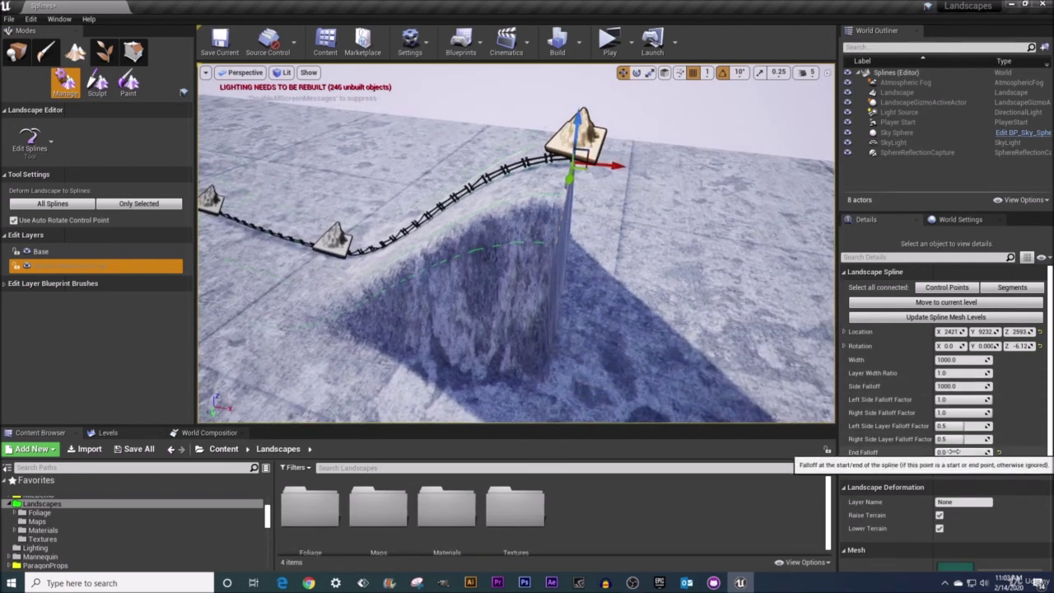
pyautogui.click(954, 452)
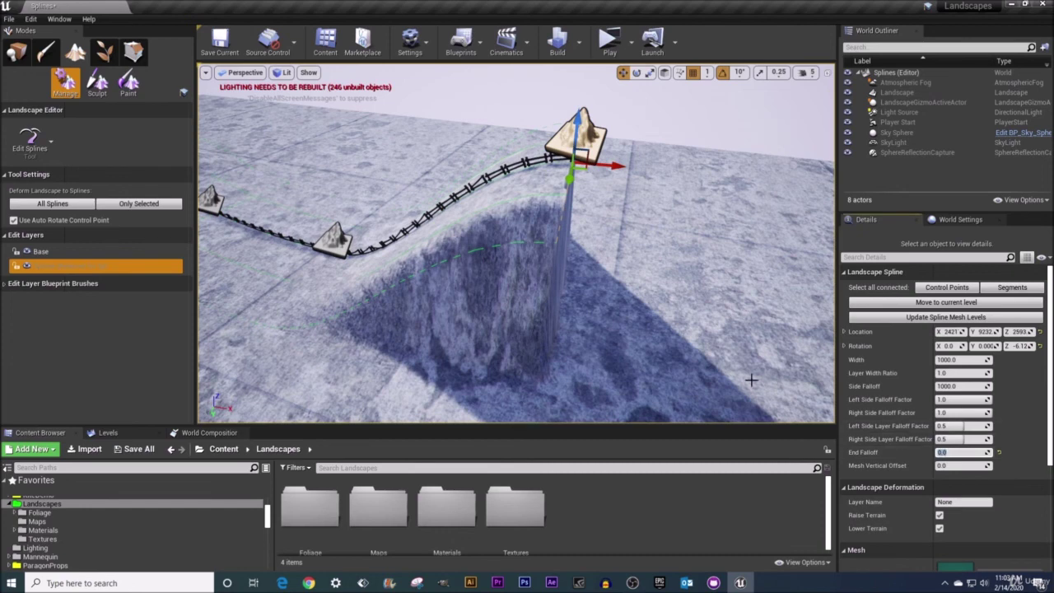